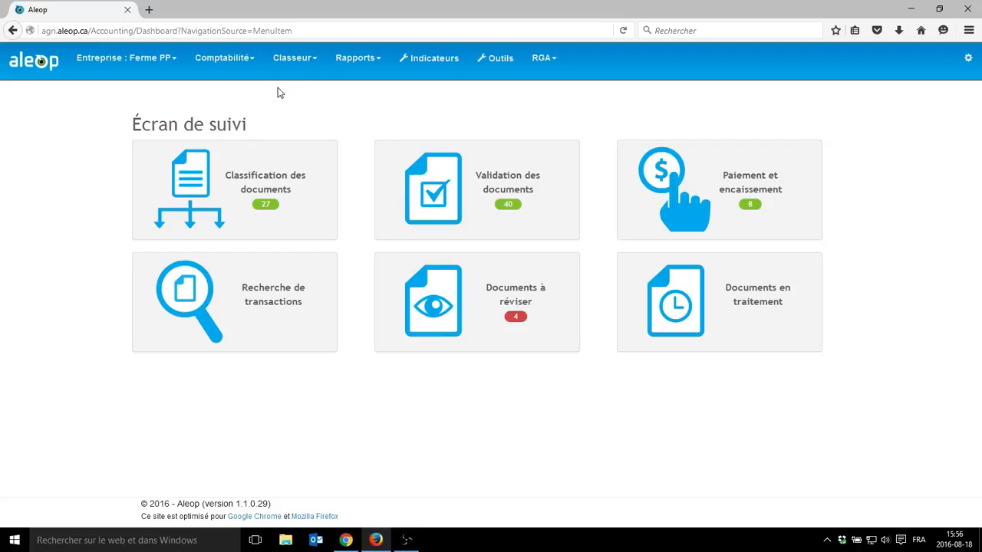
# - Open the list of purchase invoices (Facture d'achat) among the documents waiting for validation
pyautogui.click(246, 71)
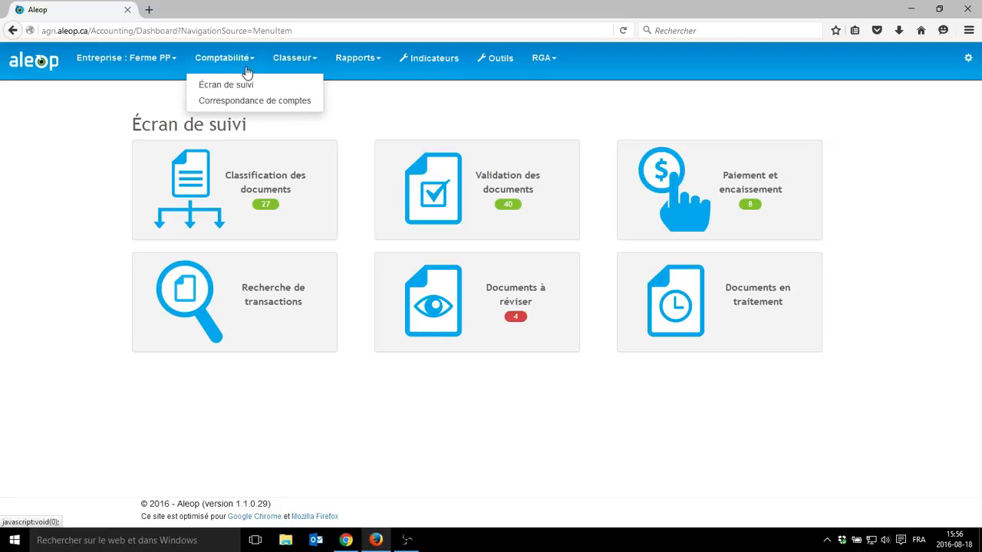
pyautogui.click(421, 191)
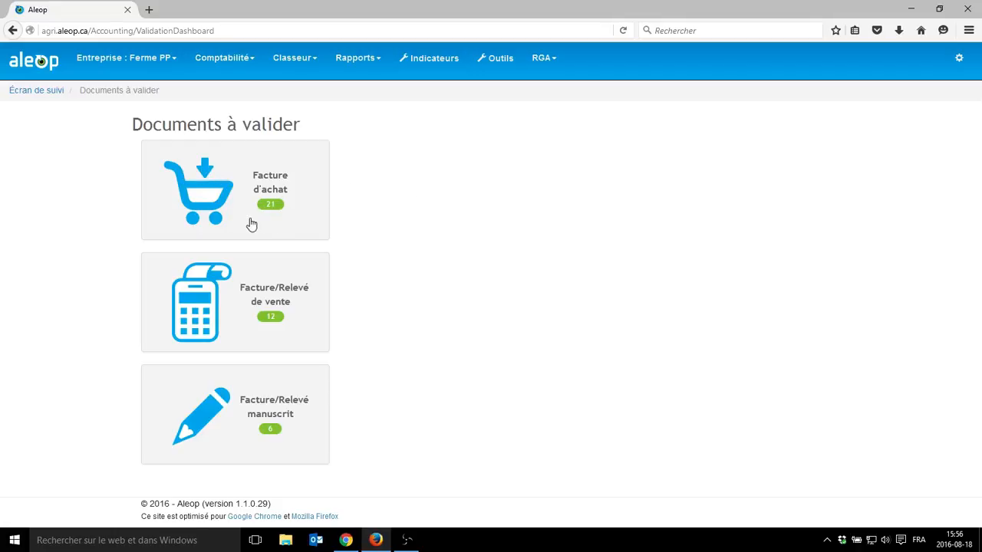
pyautogui.click(196, 210)
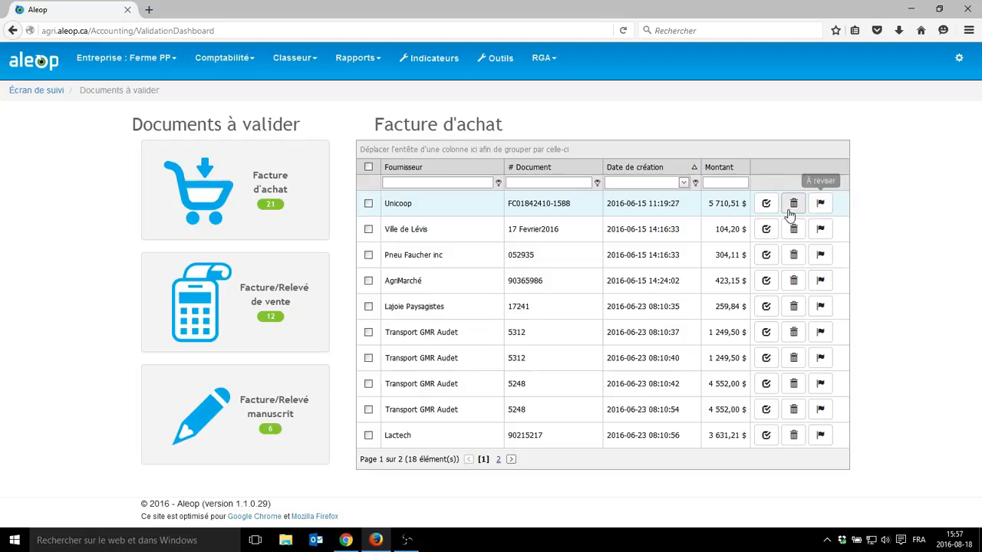
# - Select the Unicoop, Ville de Lévis and Pneu Faucher inc invoices, check the batch actions, and deselect the last two
pyautogui.click(368, 205)
pyautogui.click(368, 229)
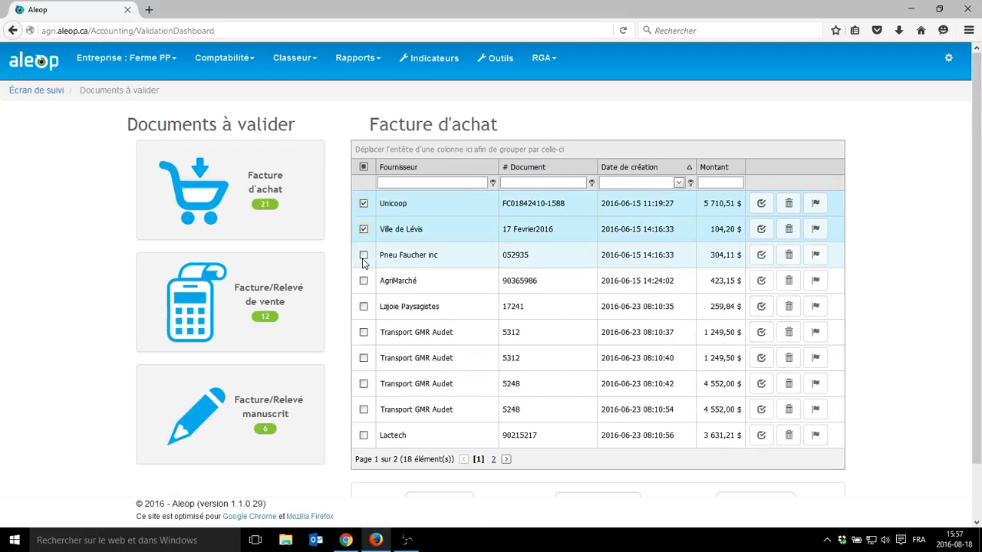
pyautogui.click(364, 259)
pyautogui.scroll(-2, 390, 284)
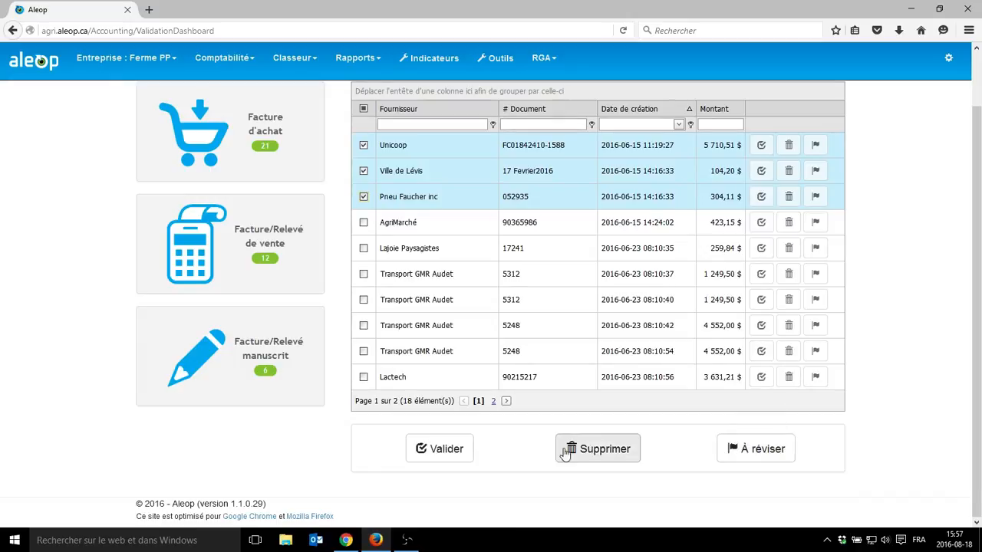
pyautogui.scroll(1, 447, 454)
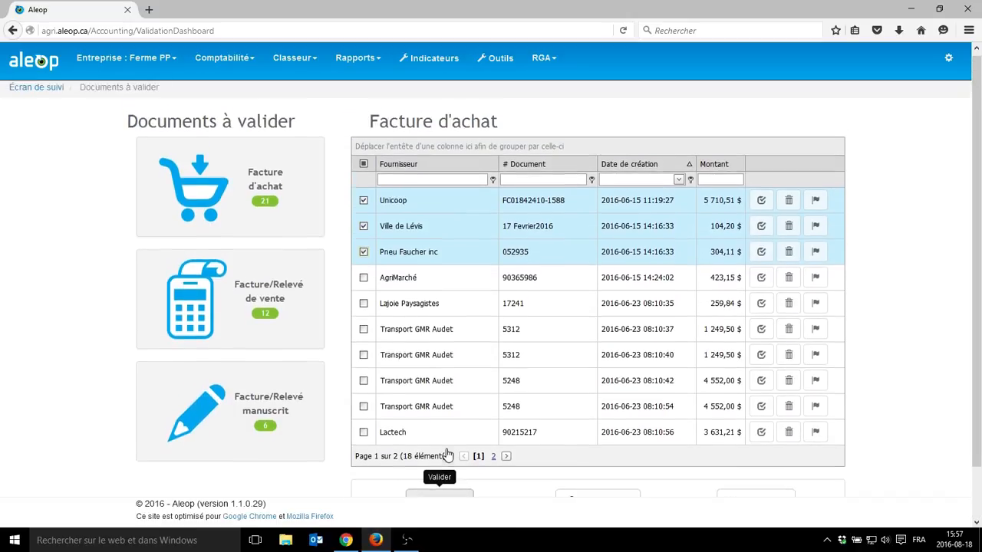
pyautogui.click(364, 256)
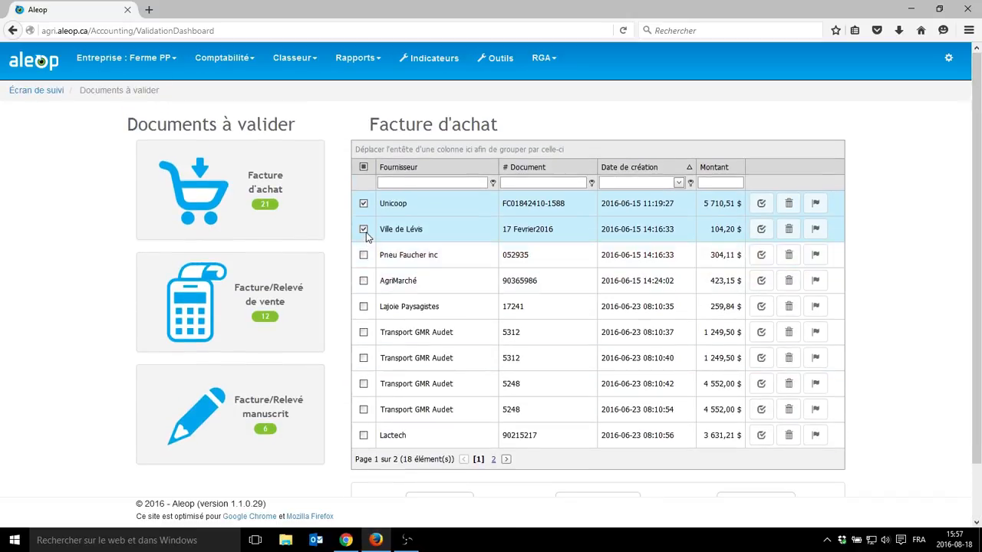
pyautogui.click(369, 230)
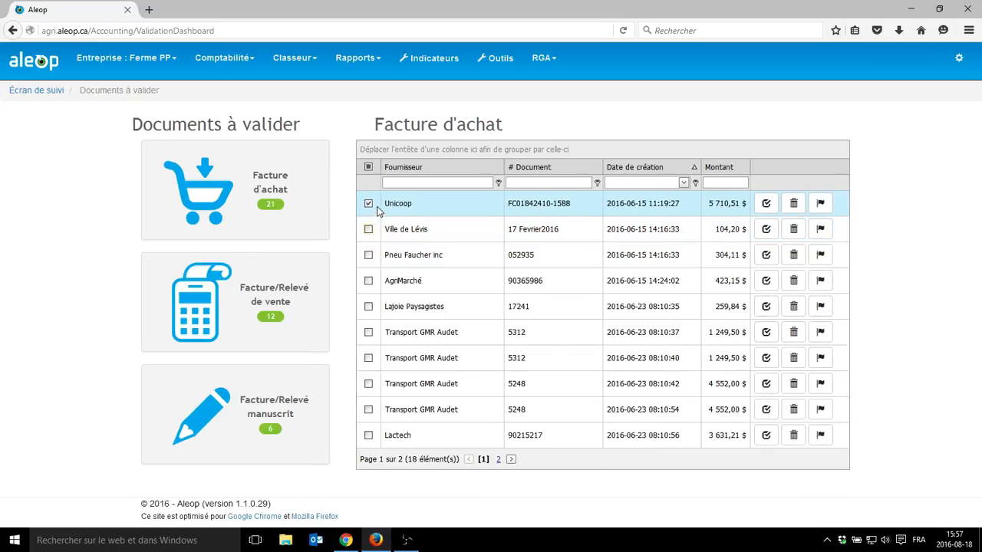
# - Open the Unicoop invoice for validation and review its header and purchased items beside the scanned image
pyautogui.click(766, 204)
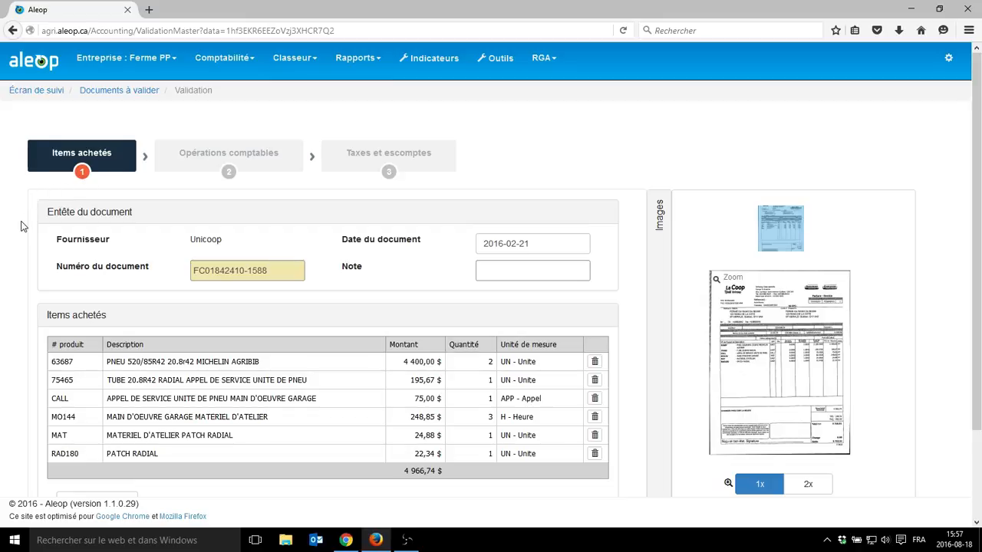
pyautogui.scroll(-2, 22, 226)
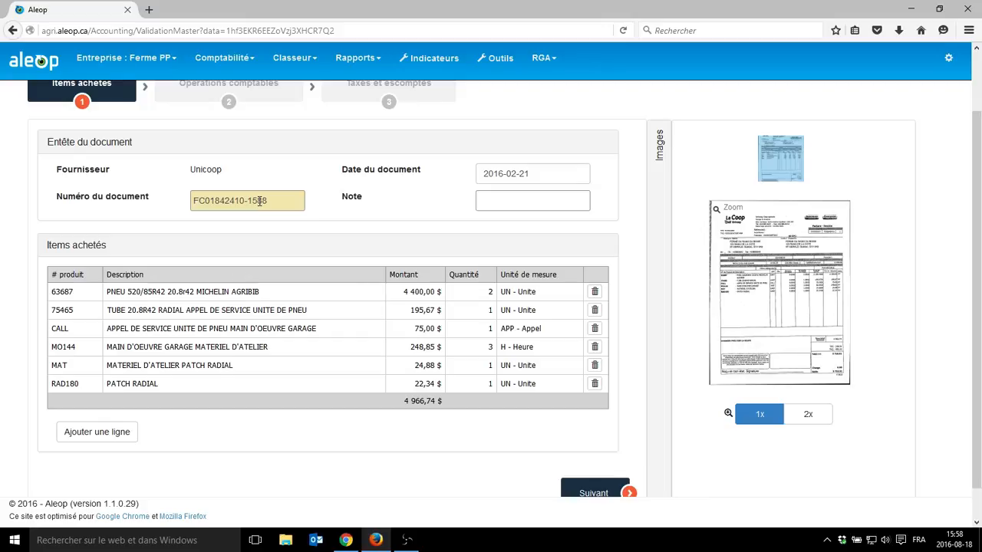
pyautogui.scroll(-1, 437, 217)
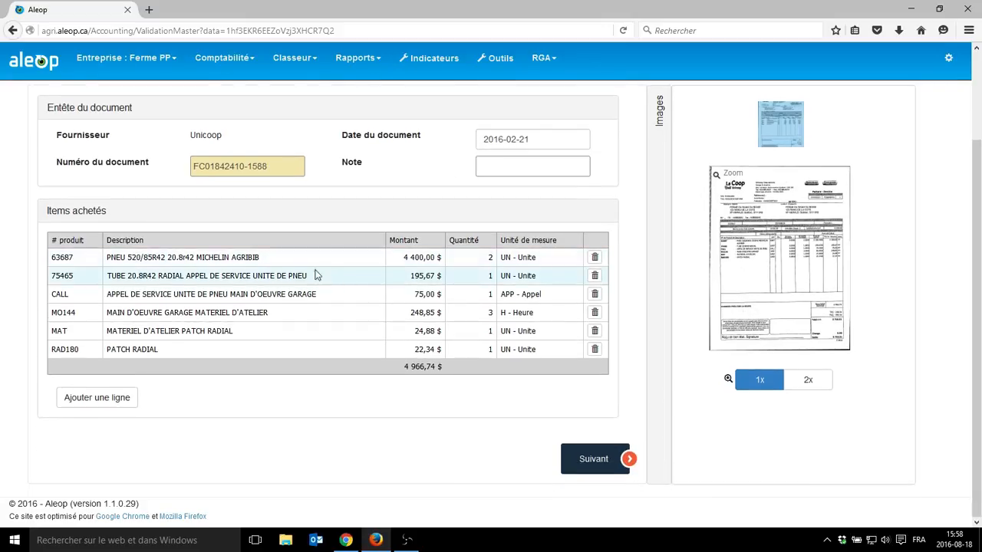
pyautogui.moveTo(730, 242)
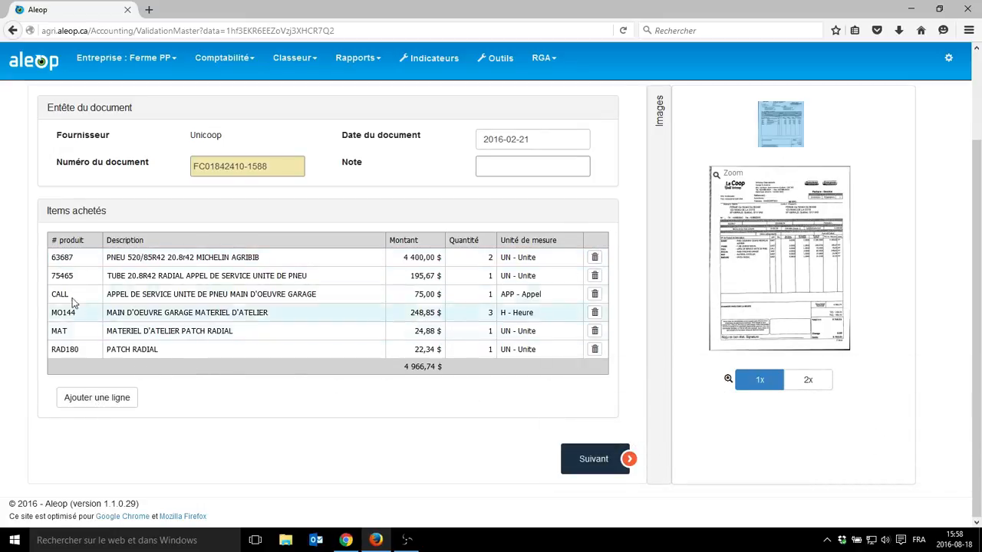
# - Examine the editable product number, amount, quantity and unit of measure of the PNEU 520/85R42 item
pyautogui.click(69, 261)
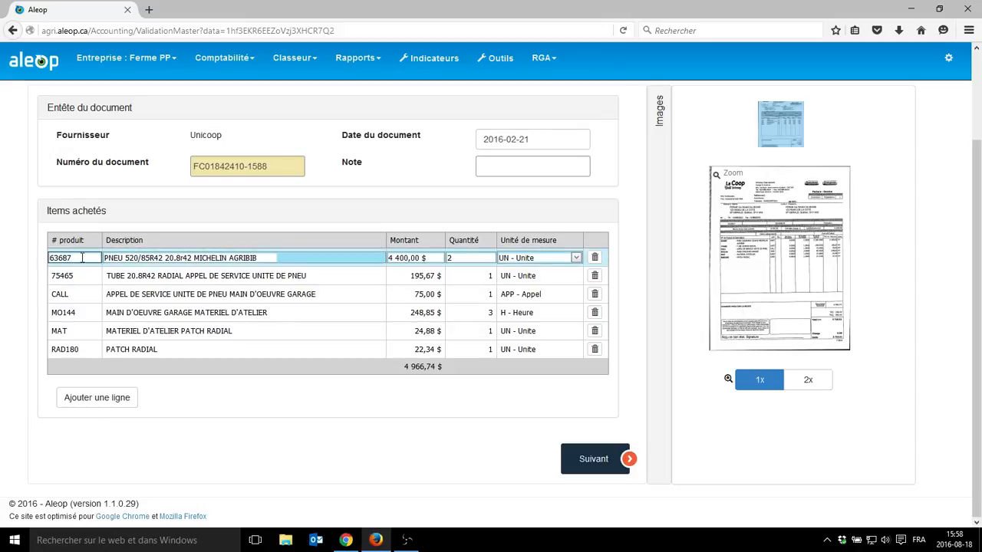
pyautogui.write('1')
pyautogui.click(407, 257)
pyautogui.click(470, 259)
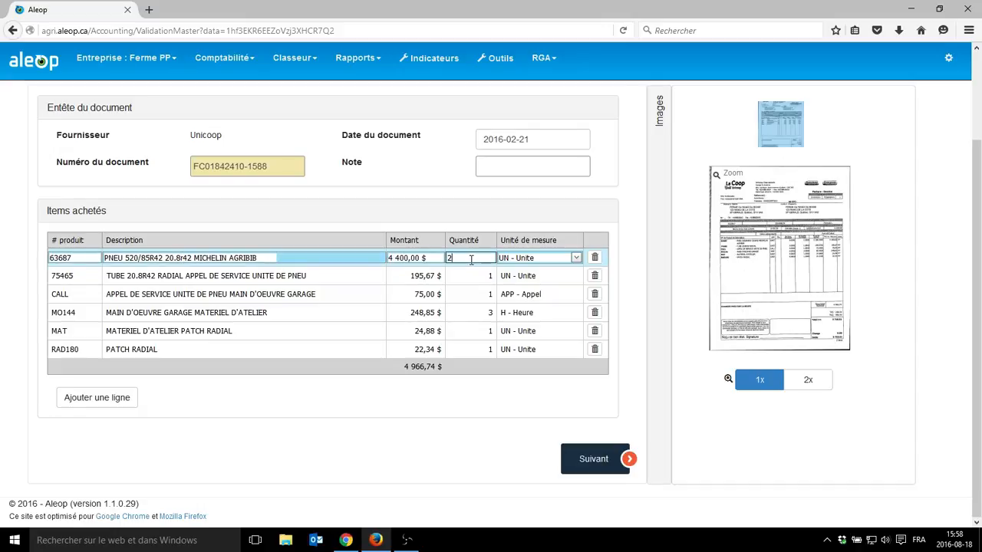
pyautogui.click(575, 257)
pyautogui.click(575, 257)
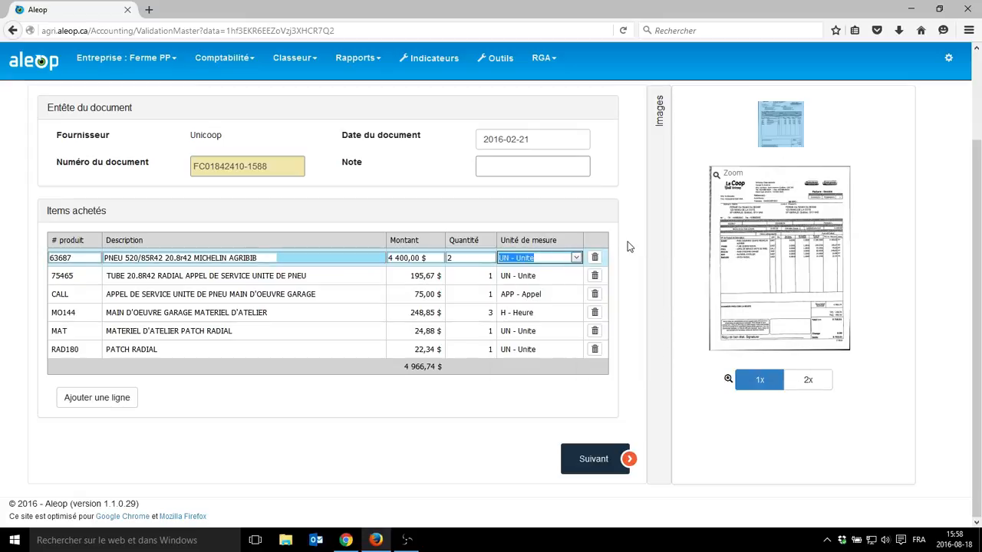
pyautogui.click(635, 248)
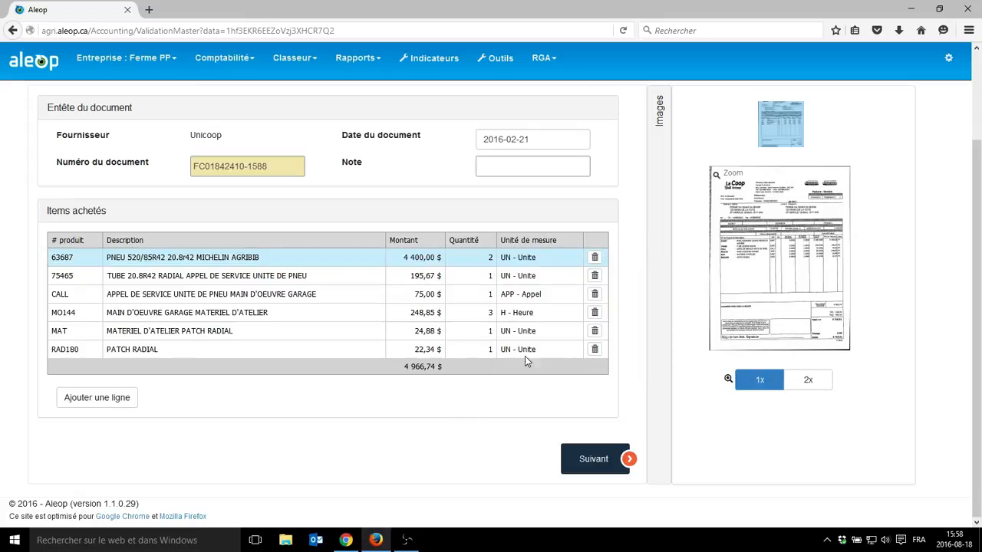
# - Advance to the accounting operations and view the account choices for the PNEU 520/85R42 item
pyautogui.click(593, 461)
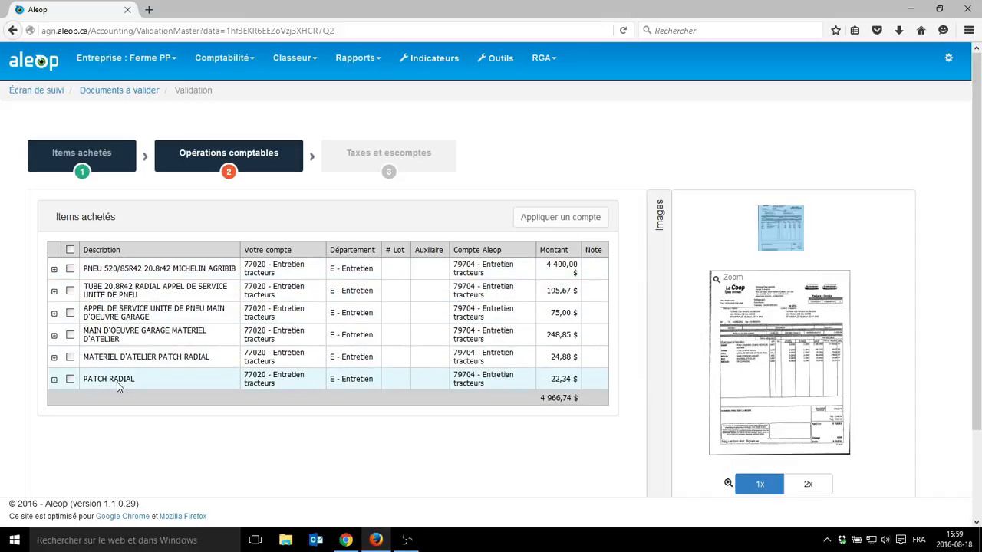
pyautogui.click(316, 272)
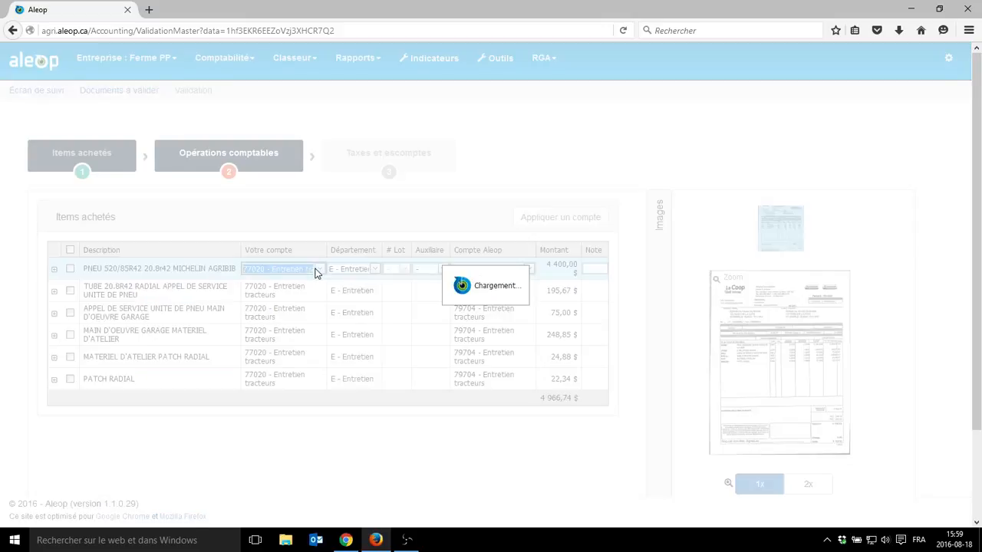
pyautogui.click(317, 270)
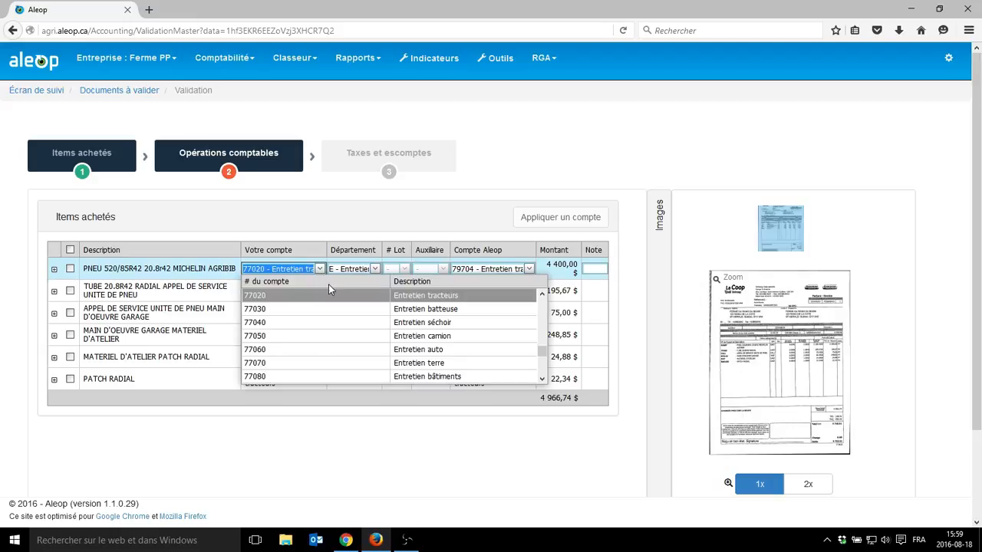
pyautogui.click(368, 256)
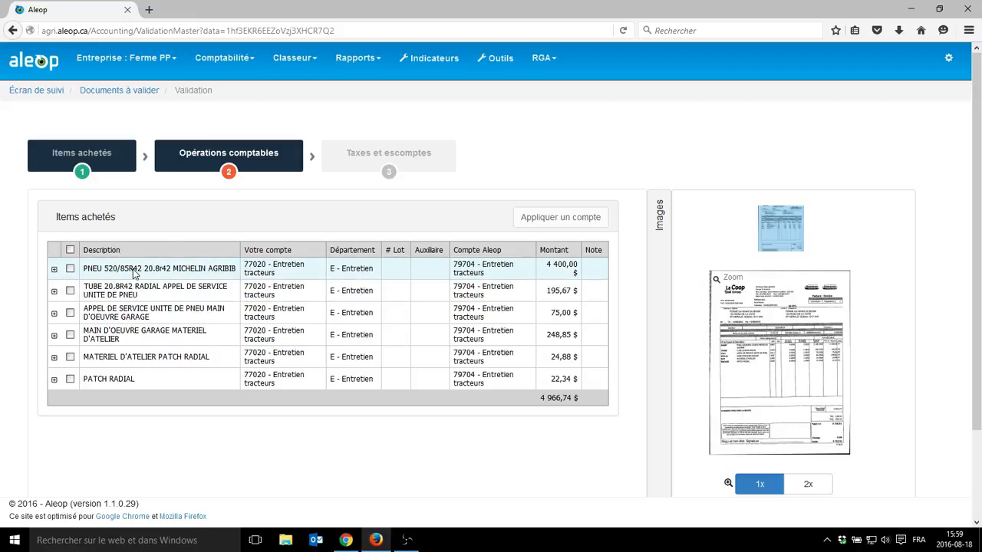
# - Add a split line to the PNEU 520/85R42 item with ratio 50 and account 77050 - Entretien camion
pyautogui.click(54, 271)
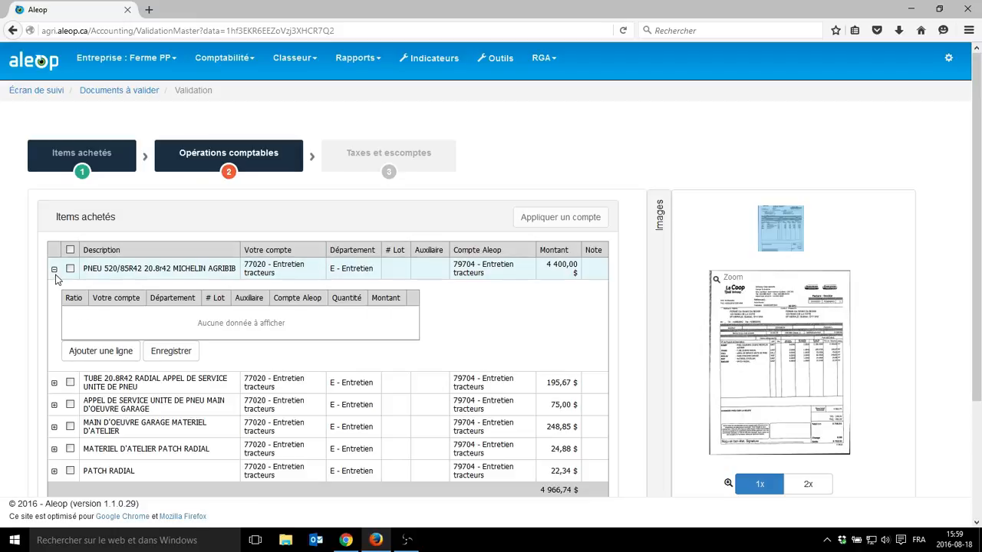
pyautogui.click(83, 358)
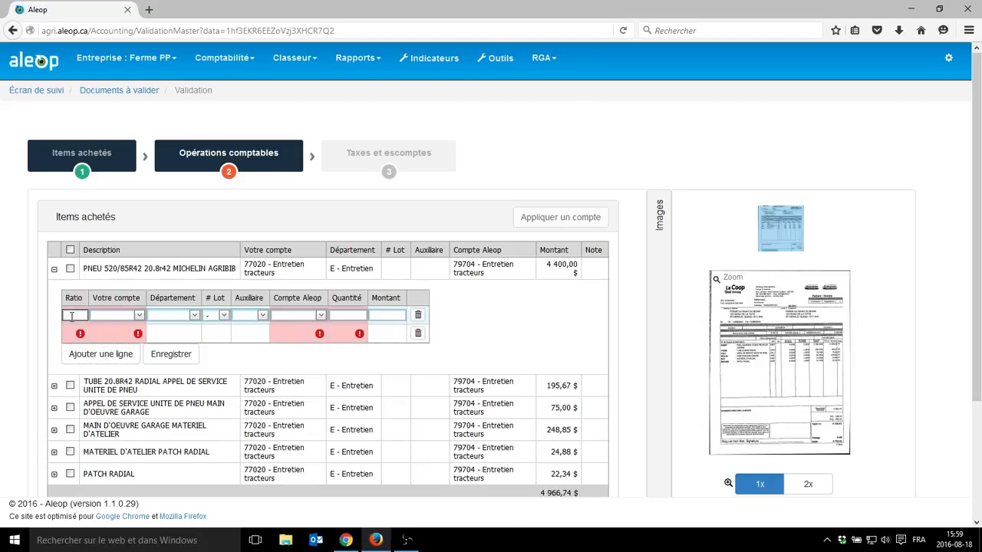
pyautogui.click(139, 316)
pyautogui.write('entr')
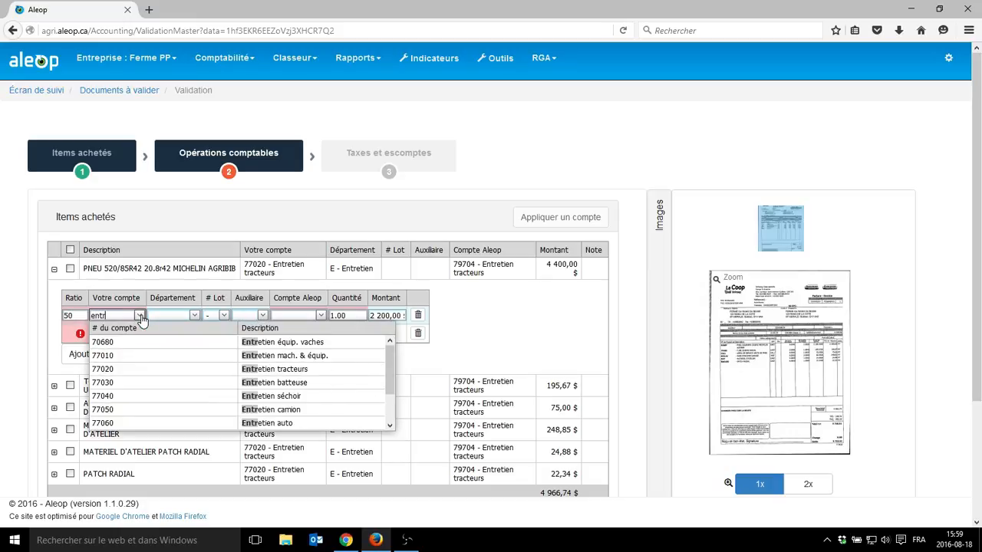
pyautogui.click(253, 410)
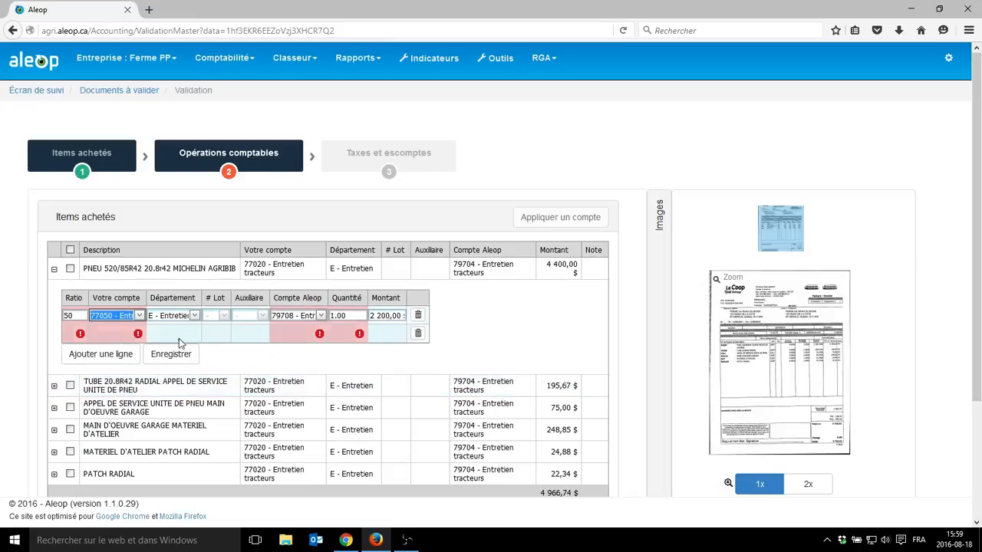
# - Assign the second split line, ratio 50, to account 52000 - Retraits du propriétaire and save the split
pyautogui.click(74, 334)
pyautogui.click(139, 340)
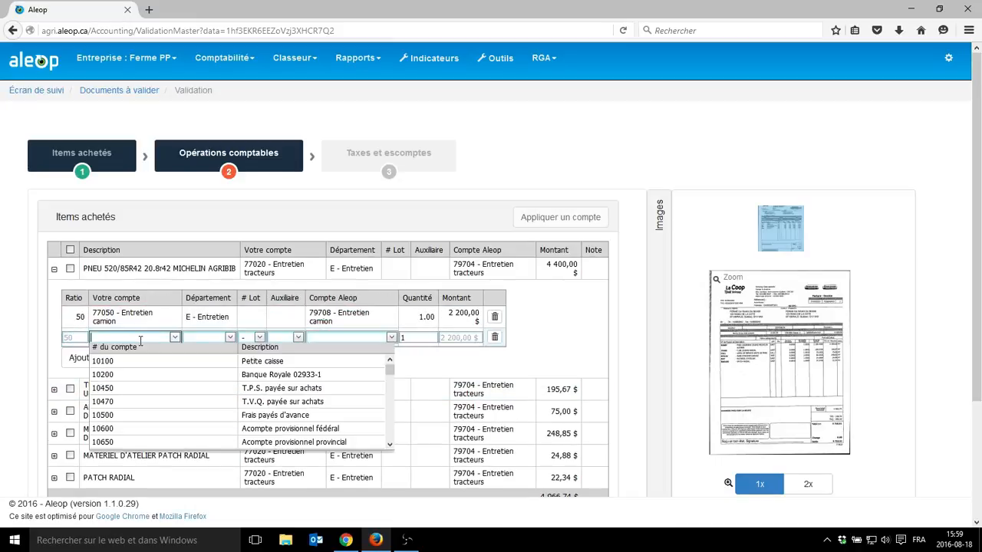
pyautogui.write('retr')
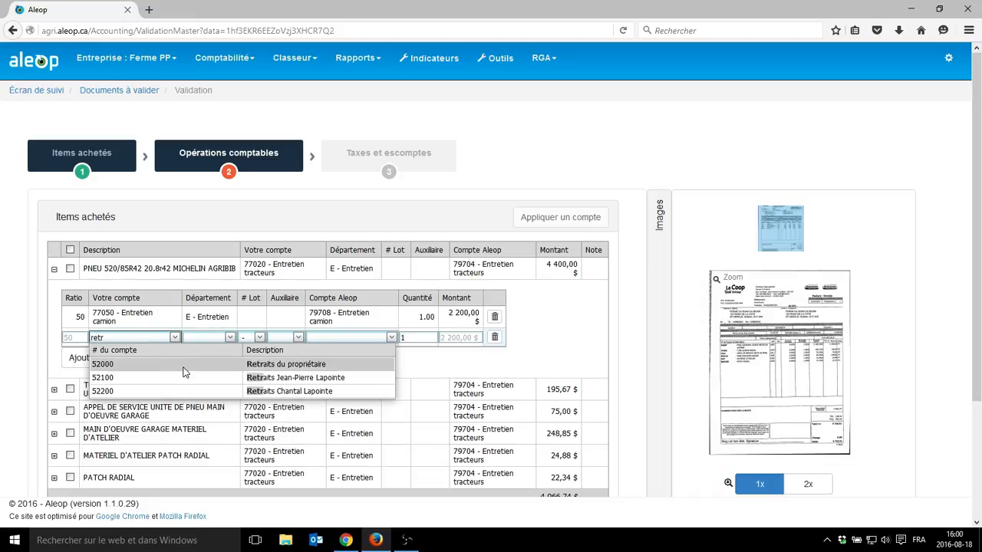
pyautogui.click(184, 368)
pyautogui.click(440, 366)
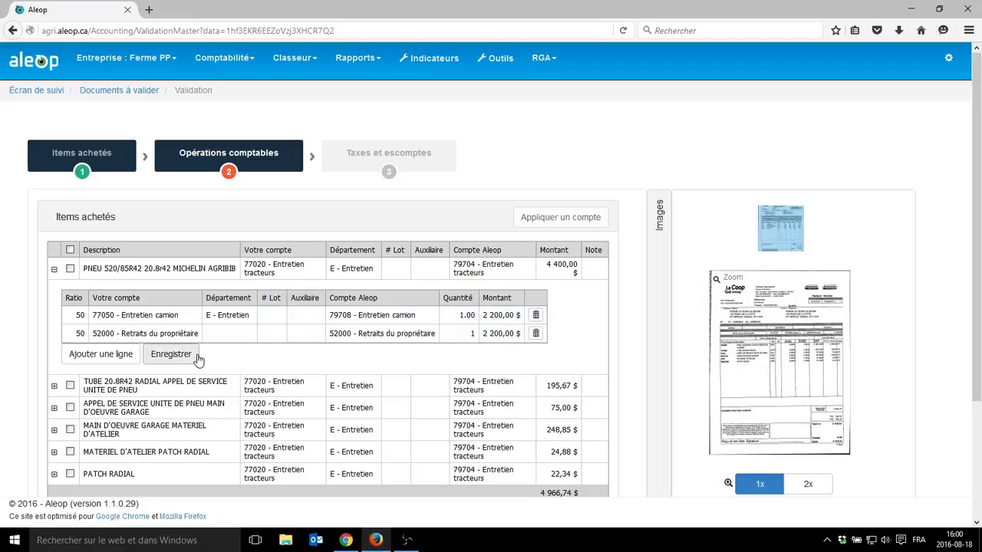
pyautogui.click(162, 360)
# - Select all purchased items and set the template row of their account assignment to 77020 - Entretien tracteurs
pyautogui.click(70, 251)
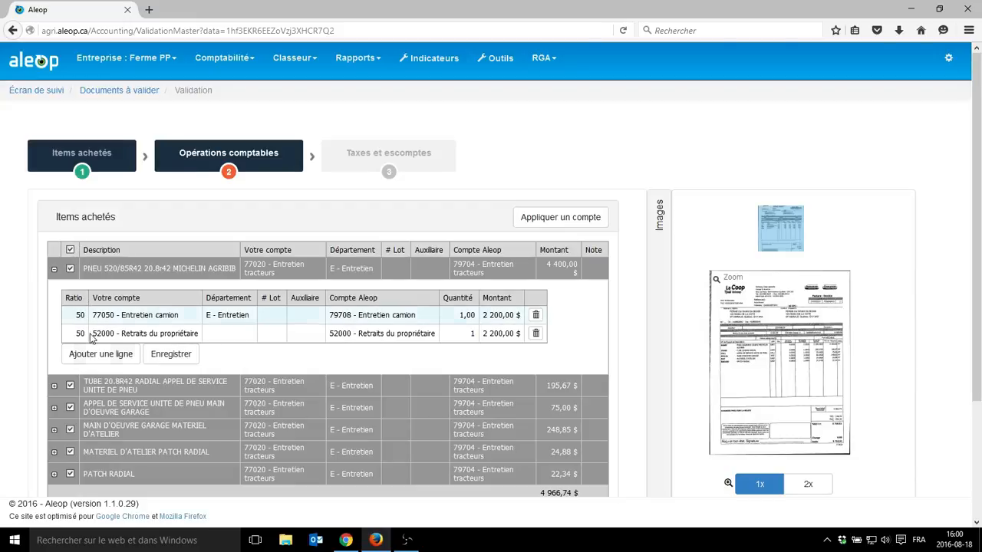
pyautogui.click(168, 360)
pyautogui.scroll(-1, 168, 361)
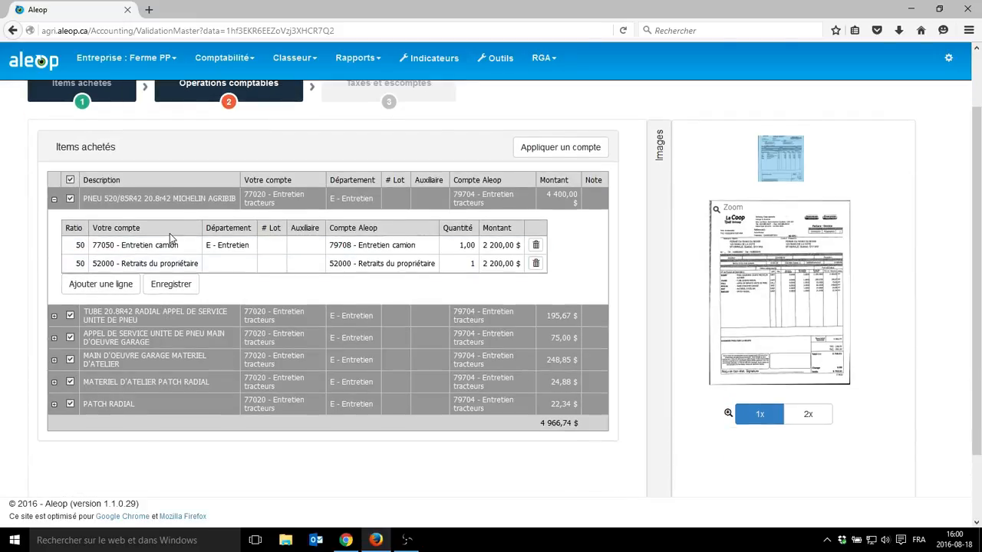
pyautogui.scroll(1, 336, 331)
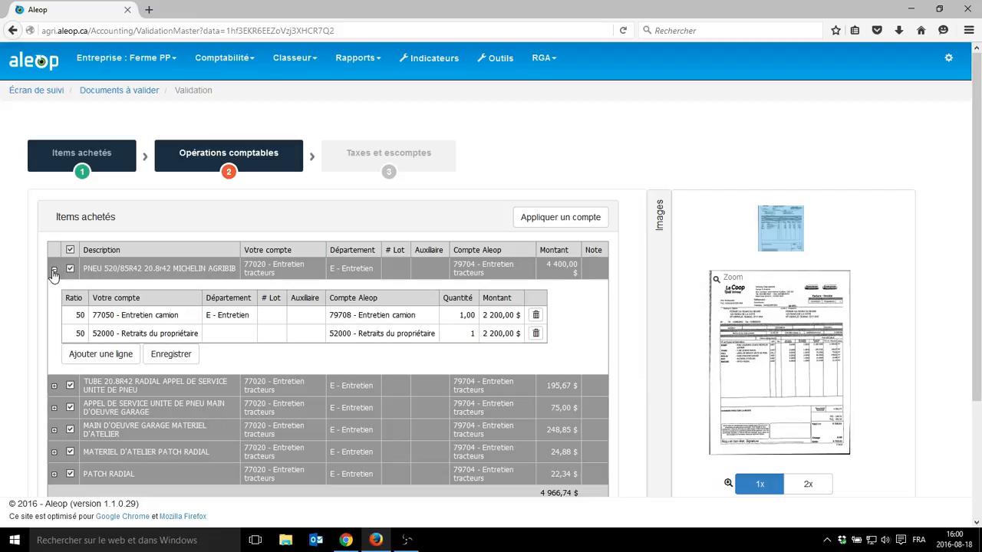
pyautogui.click(547, 221)
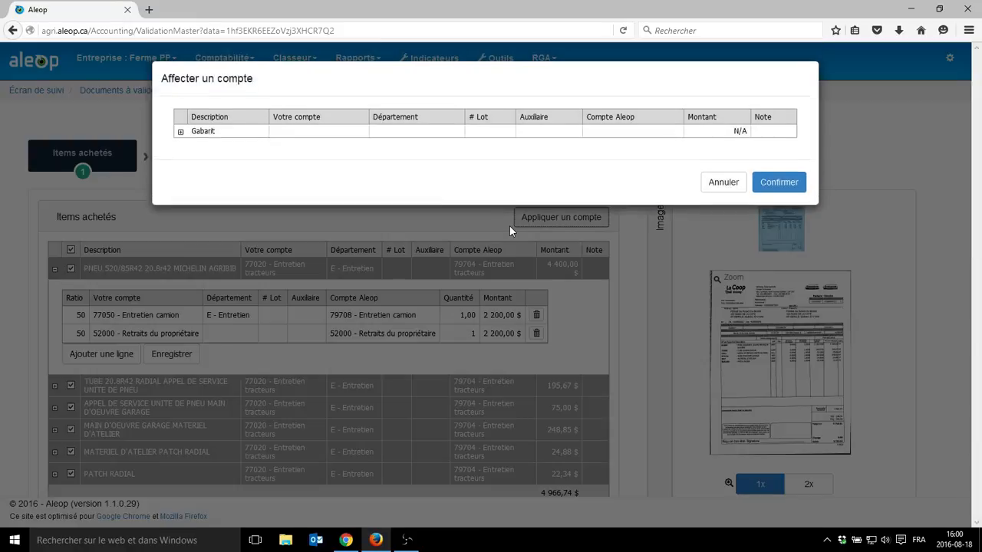
pyautogui.click(317, 131)
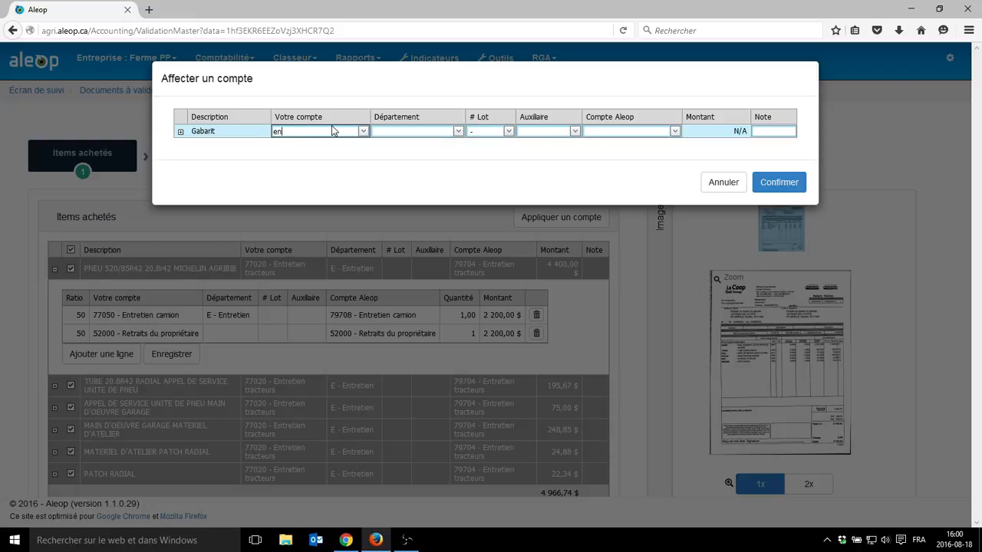
pyautogui.write('ent')
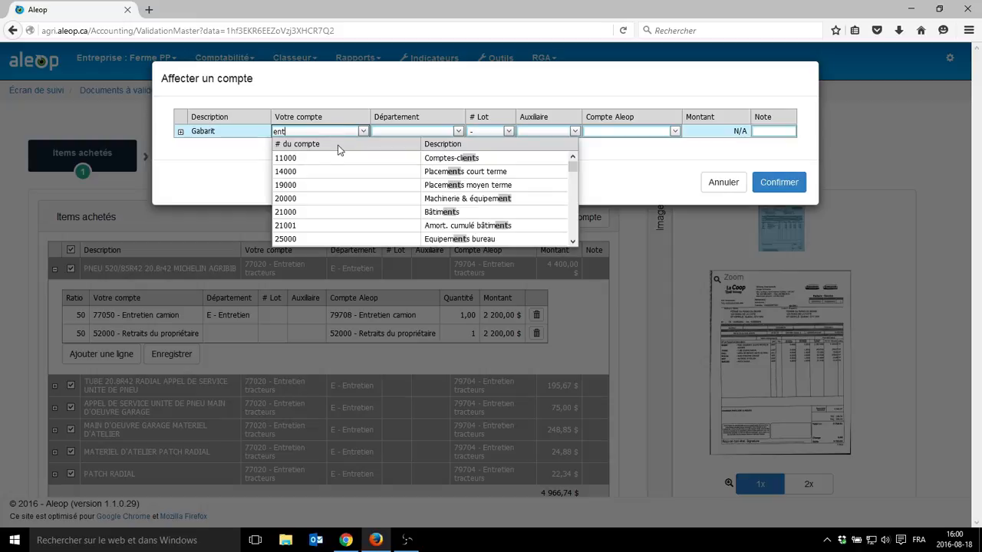
pyautogui.write('re')
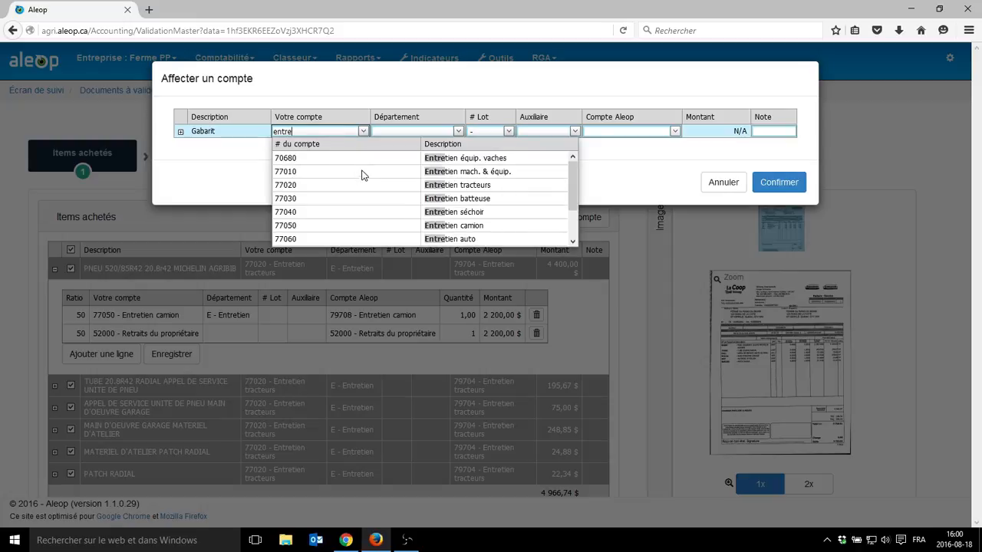
pyautogui.click(388, 190)
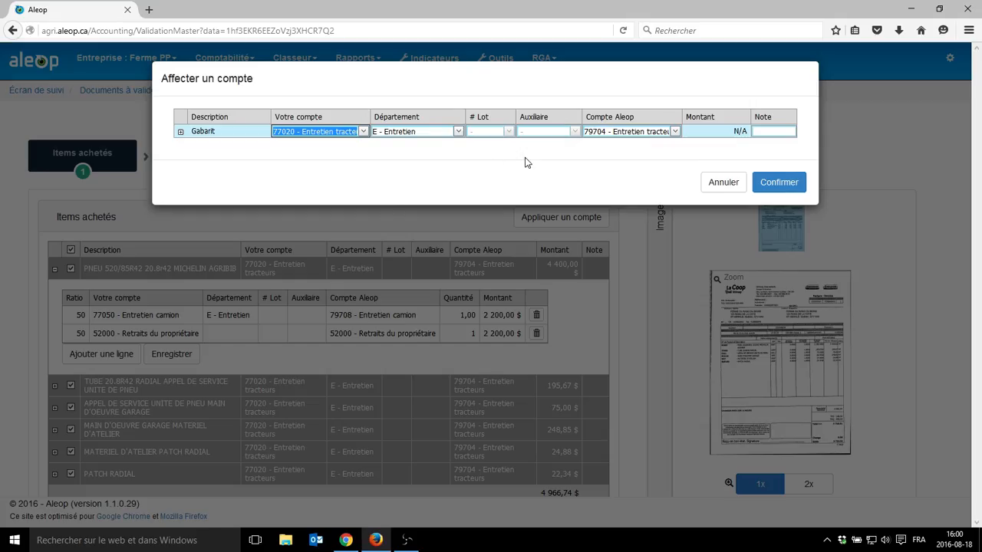
pyautogui.click(192, 139)
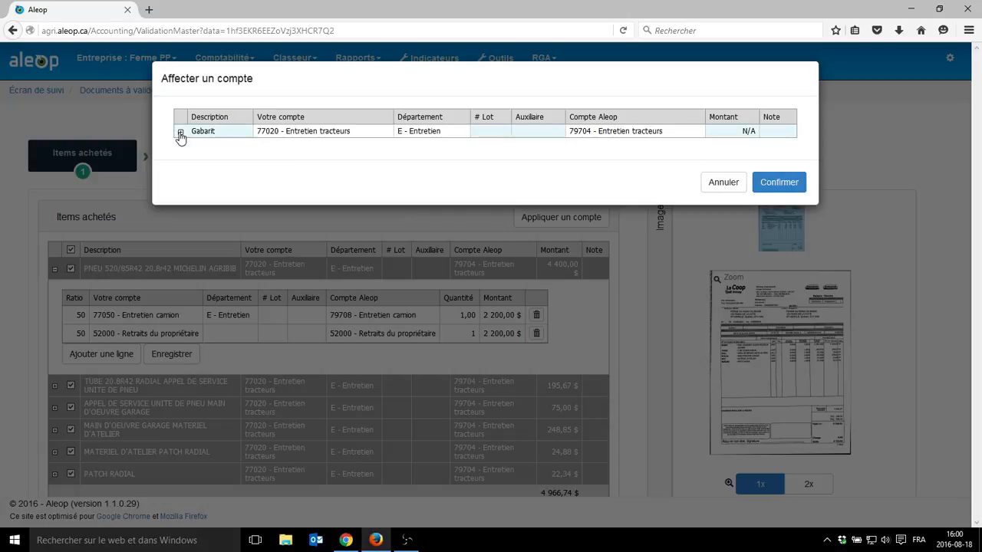
# - View the split section of the template row, then cancel the account assignment for the selected items
pyautogui.click(181, 134)
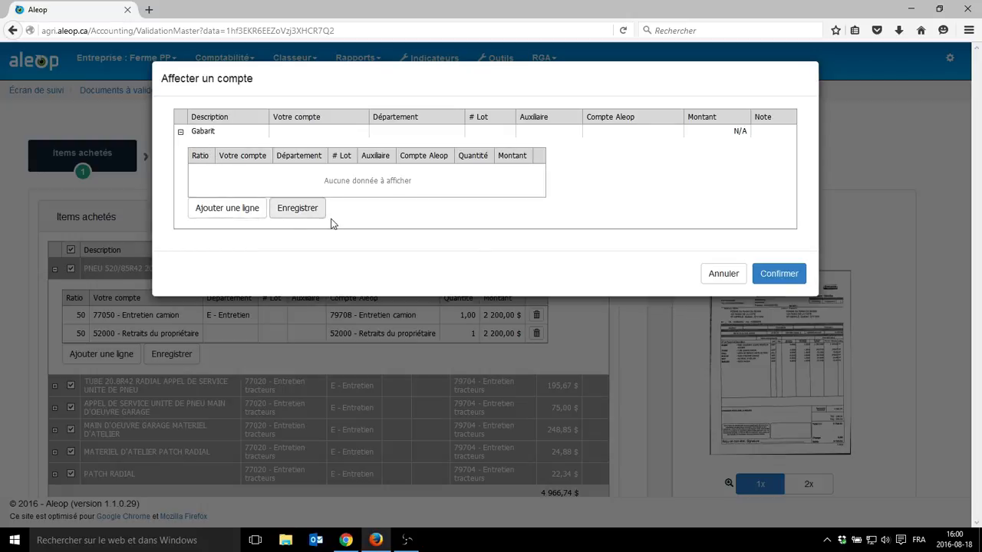
pyautogui.click(722, 276)
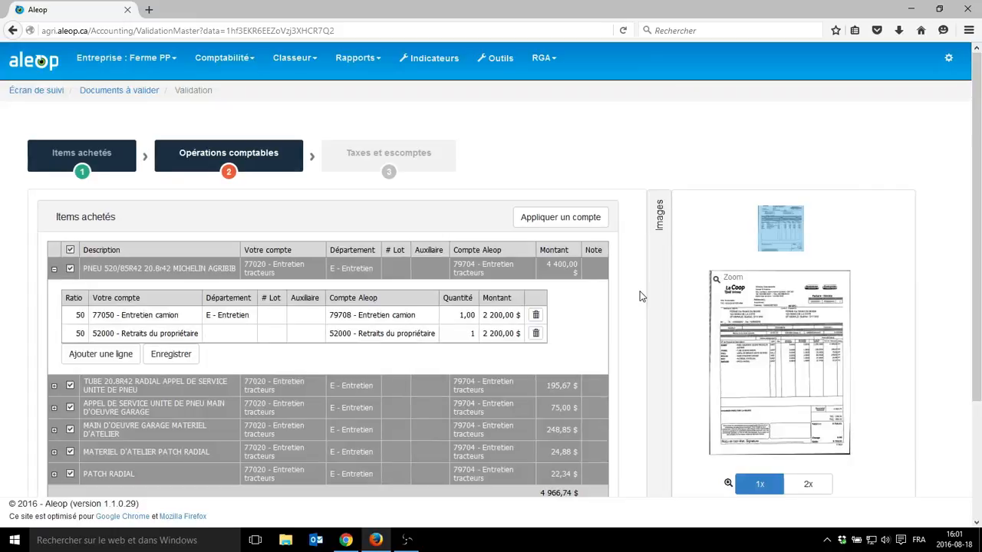
# - Advance to the taxes and discounts stage and magnify the subtotal, tax and total area of the scanned invoice
pyautogui.scroll(-3, 639, 295)
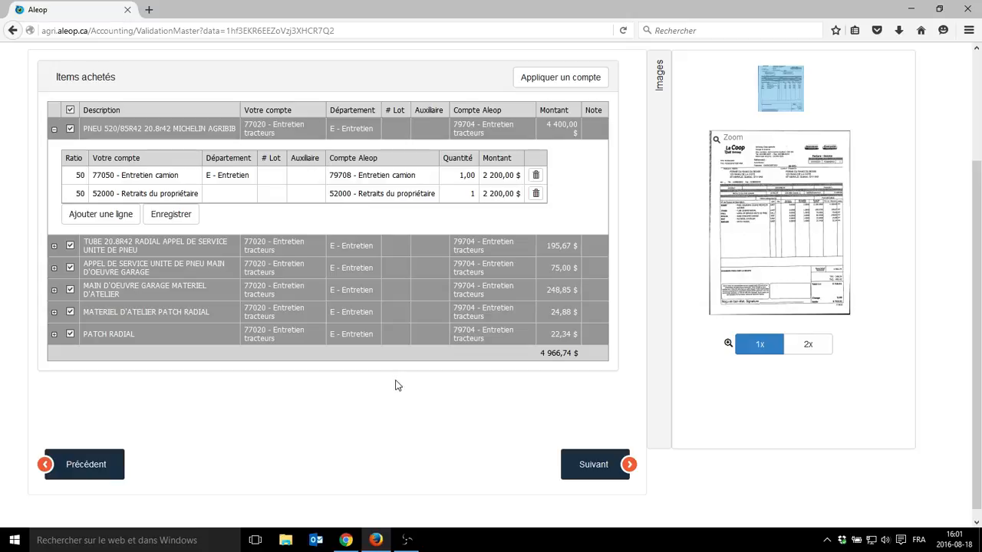
pyautogui.click(595, 467)
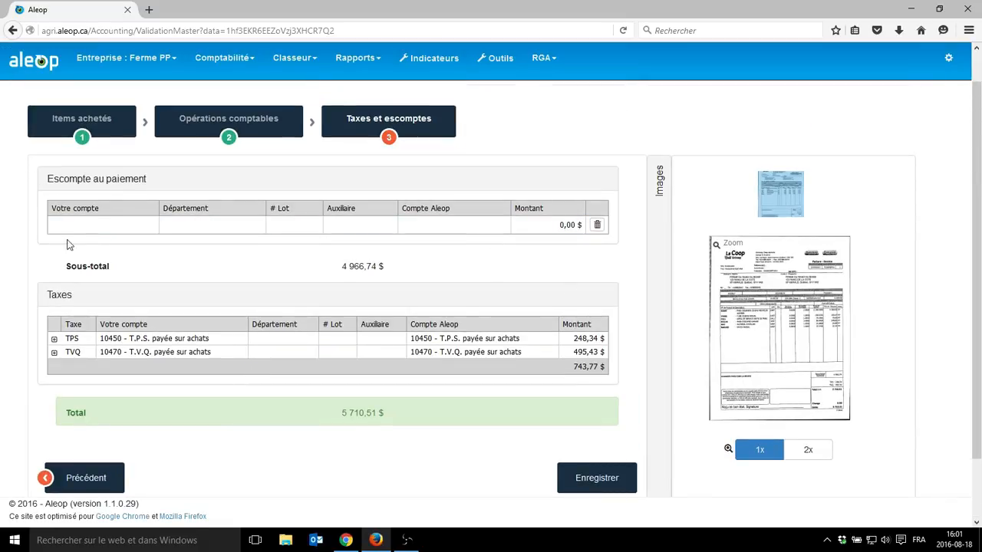
pyautogui.moveTo(775, 368)
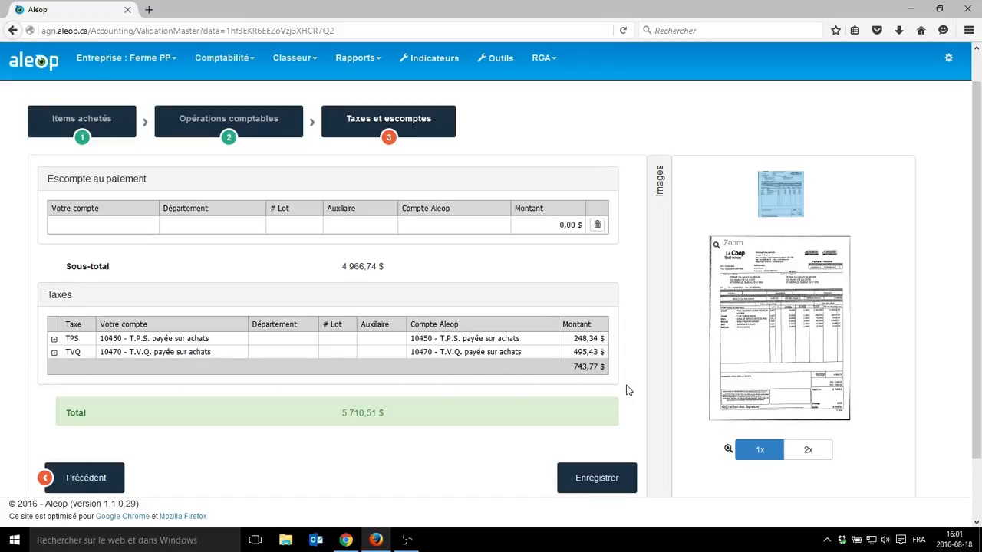
pyautogui.moveTo(806, 397)
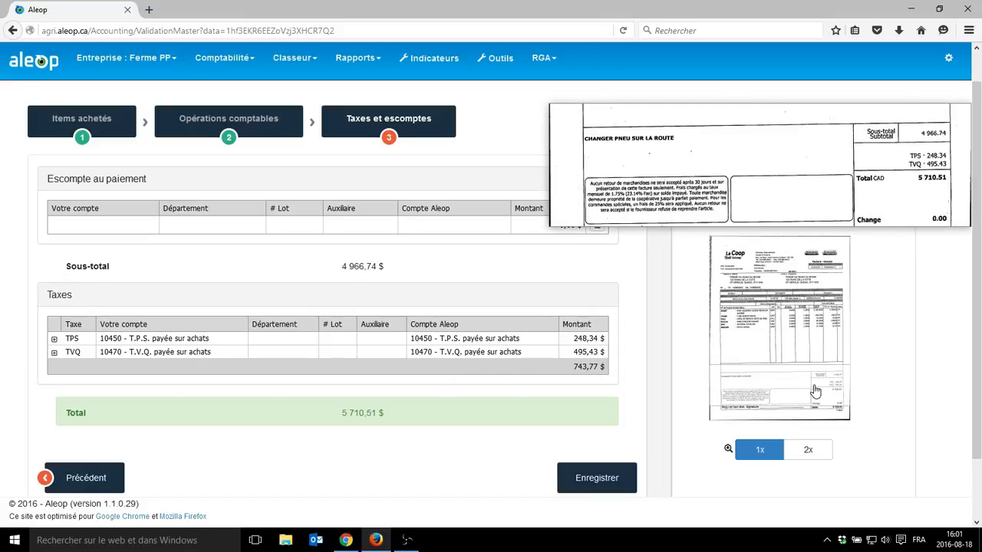
# - Save the invoice, confirm its validation, and return to the Écran de suivi
pyautogui.scroll(-2, 460, 421)
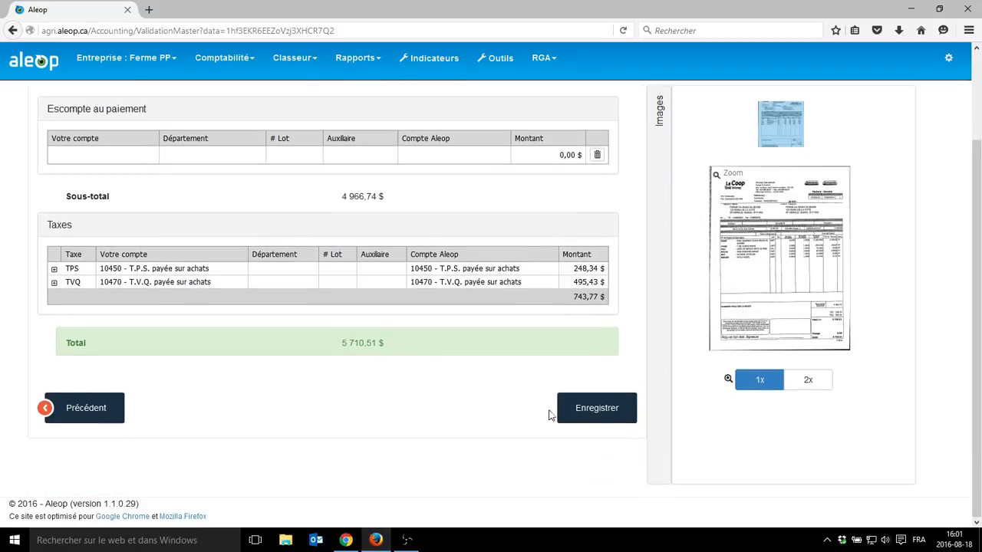
pyautogui.click(597, 413)
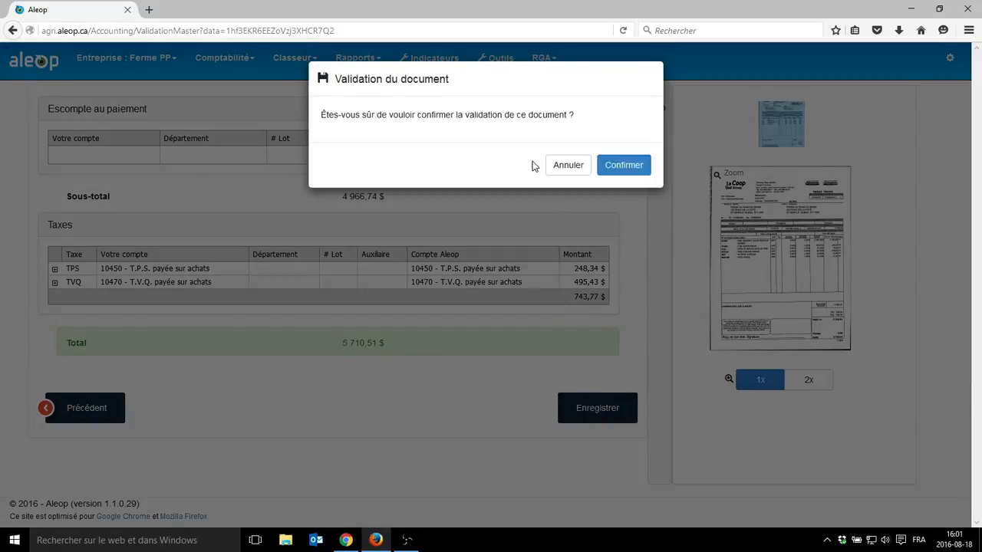
pyautogui.click(641, 168)
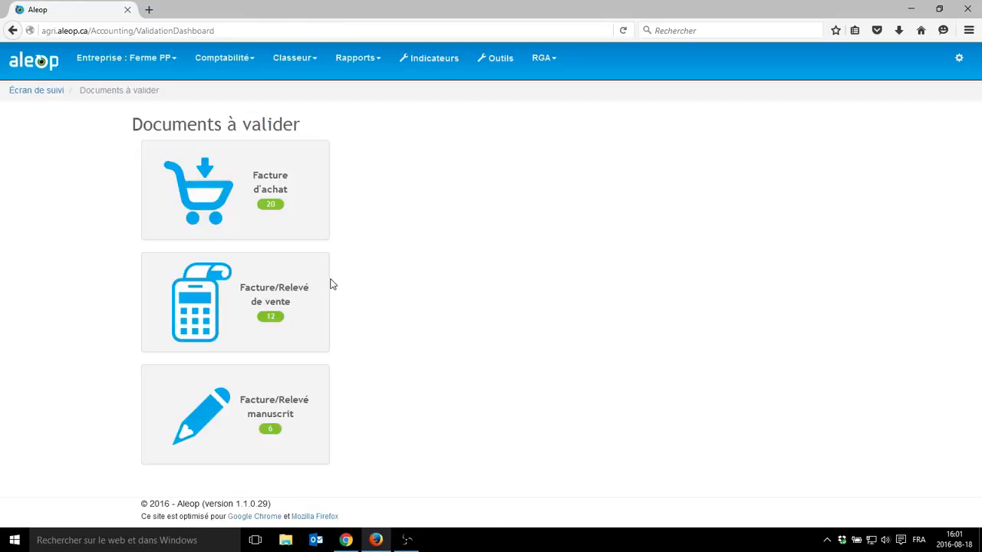
pyautogui.click(37, 93)
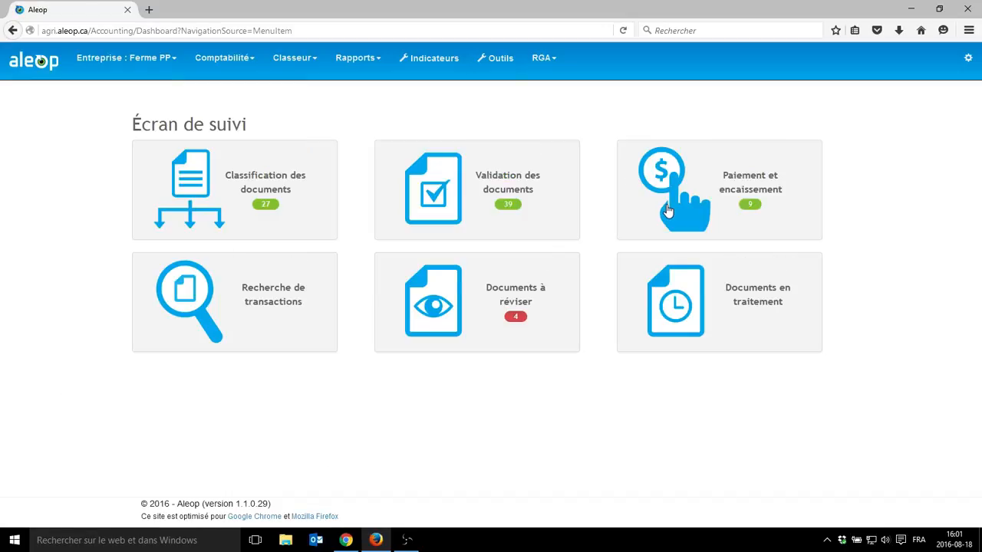